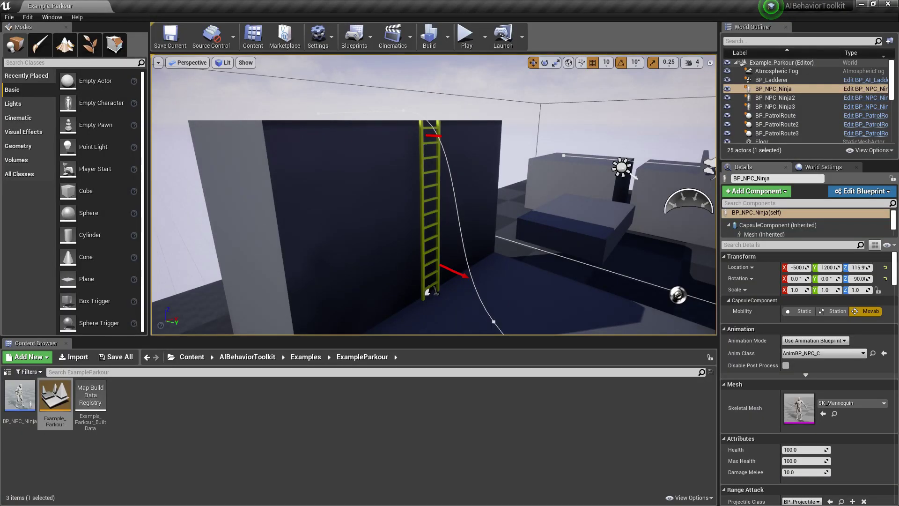
Step: Select the ladder actor in the World Outliner and focus the viewport on it
double_click(771, 79)
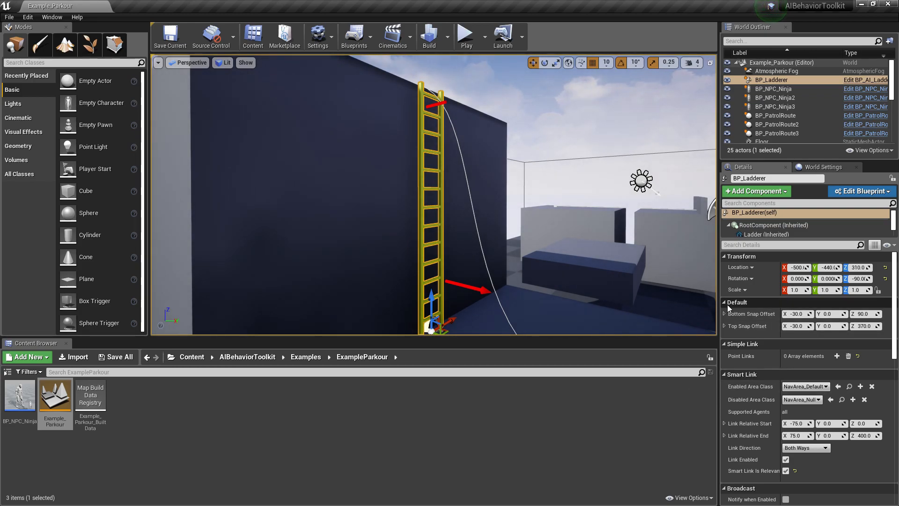
Step: Set the ladder's Bottom Snap Offset Z to 50
key("f")
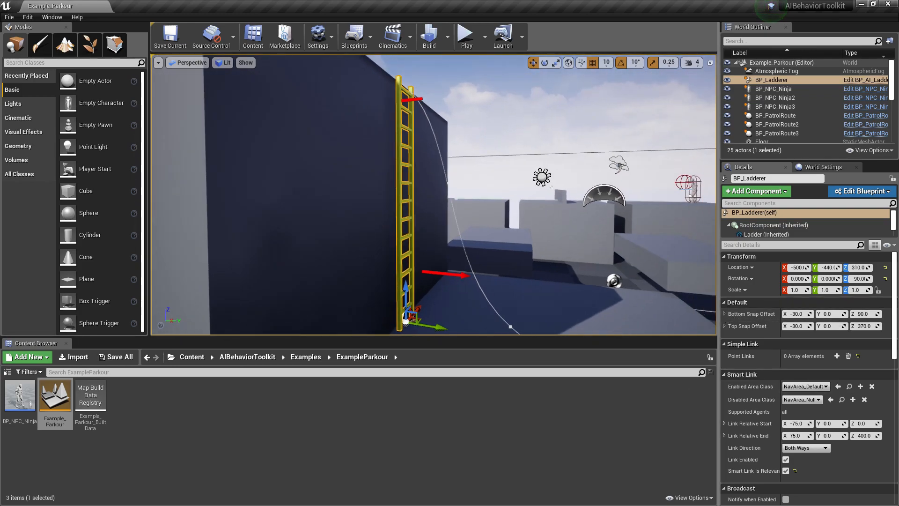
left_click(873, 313)
type("200")
key("Return")
type("50")
key("Return")
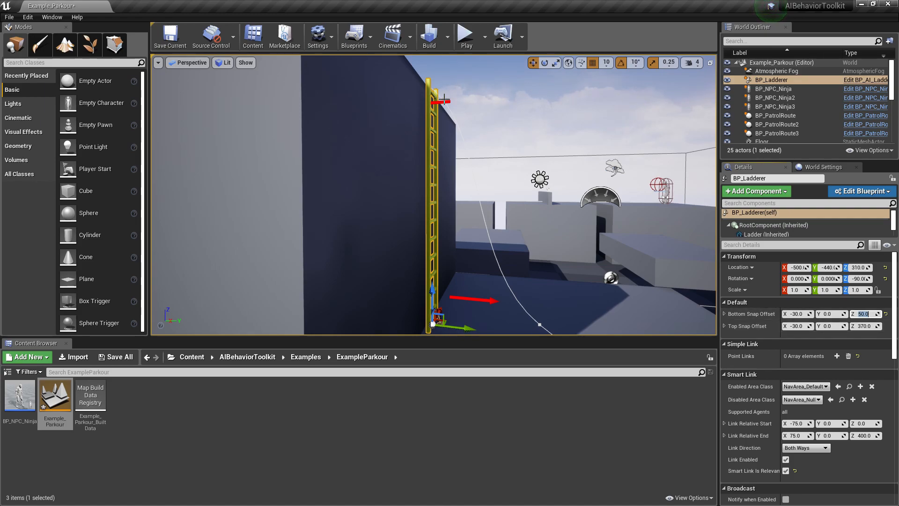
Step: Set the ladder's Top Snap Offset Z to 450 and pull back to see wall and ladder
left_click(861, 329)
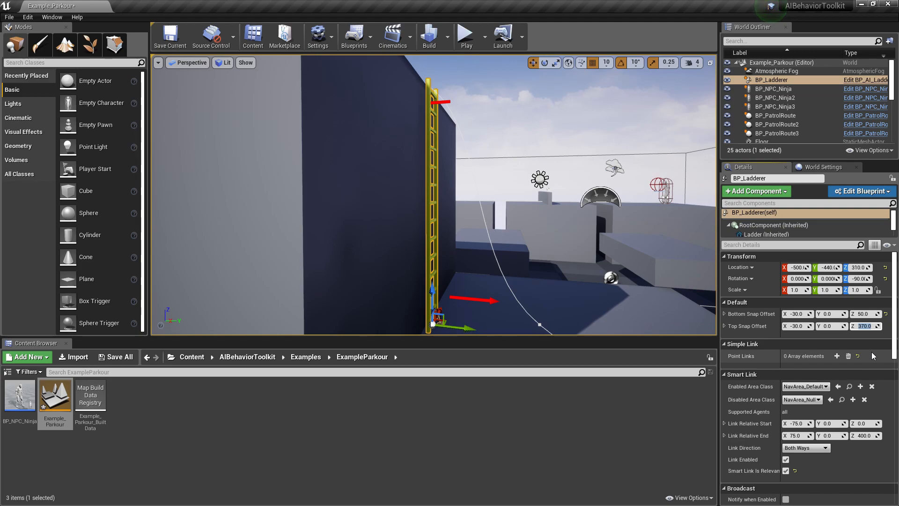
type("450")
key("Return")
right_click_drag(554, 139, 553, 140)
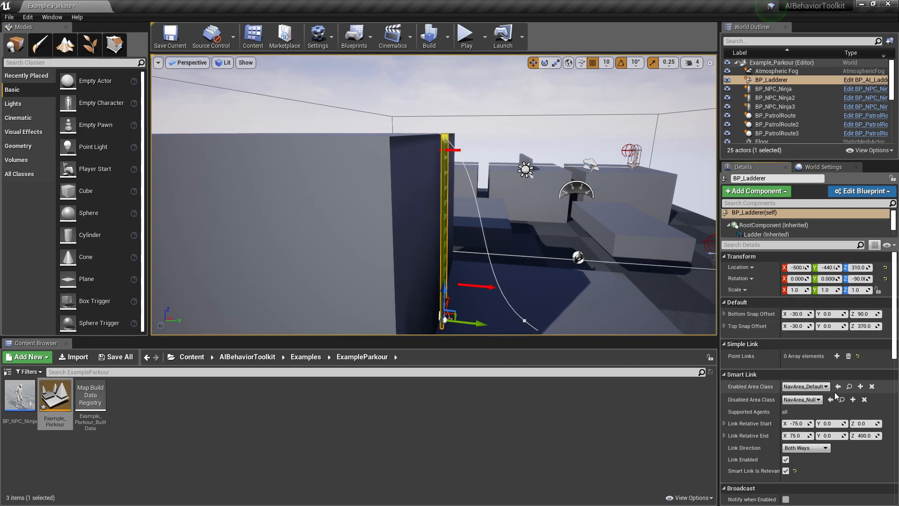
scroll(801, 393, "down", 1)
scroll(801, 394, "down", 1)
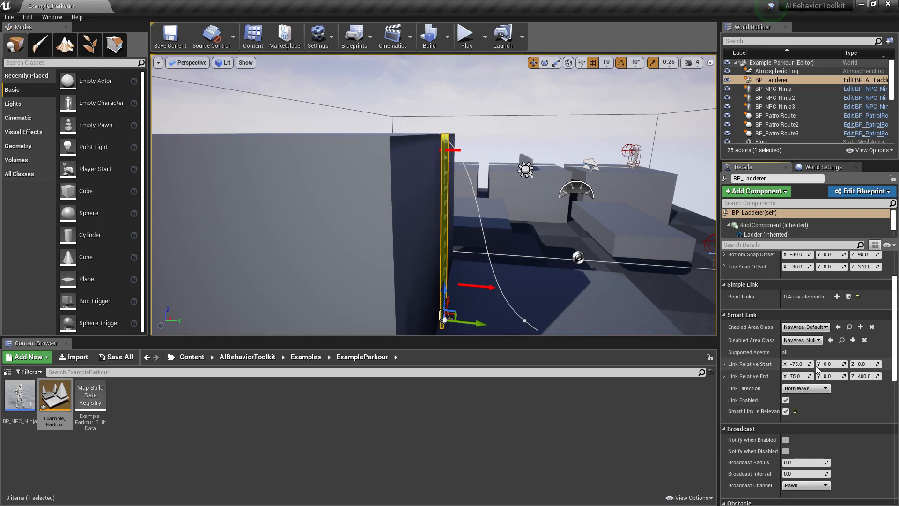
Step: Show the navigation mesh overlay (P), inspect RecastNavMesh-Default, then reselect the ladder
middle_click_drag(611, 321, 611, 299)
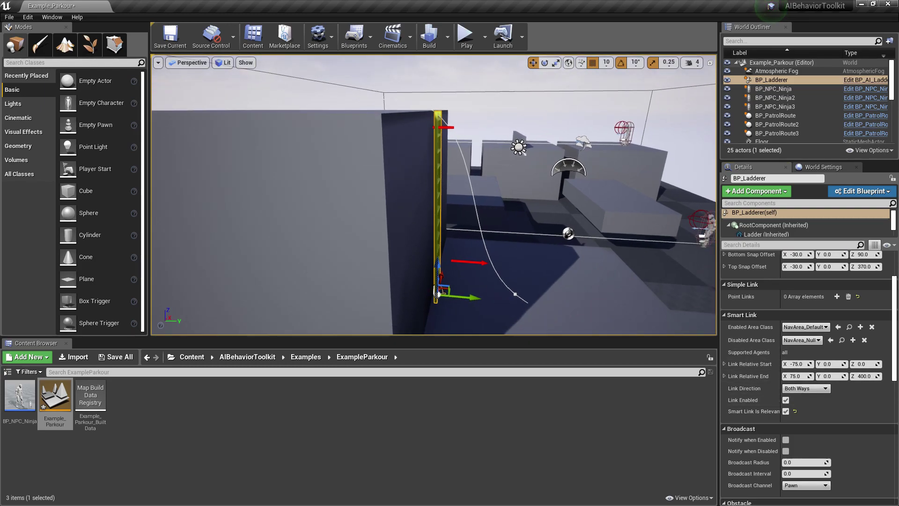
key("p")
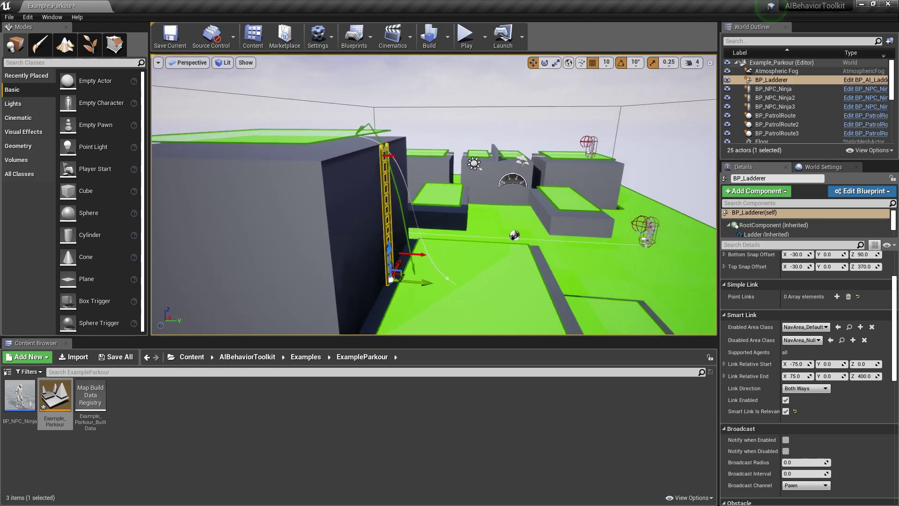
right_click_drag(611, 298, 583, 299)
right_click_drag(406, 136, 406, 136)
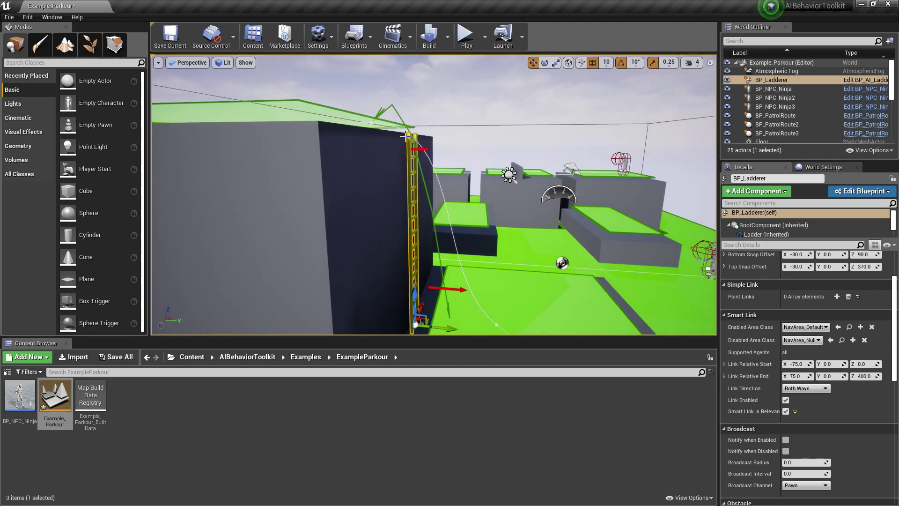
left_click(391, 106)
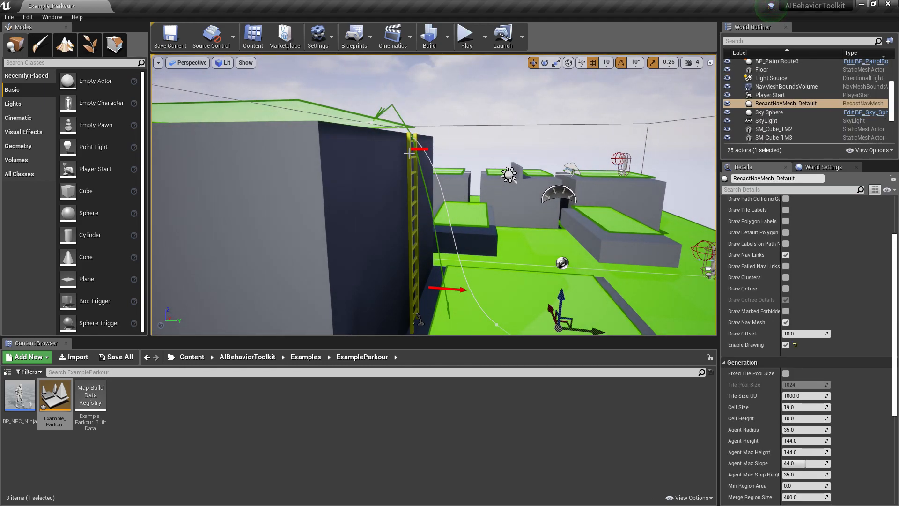
left_click(410, 197)
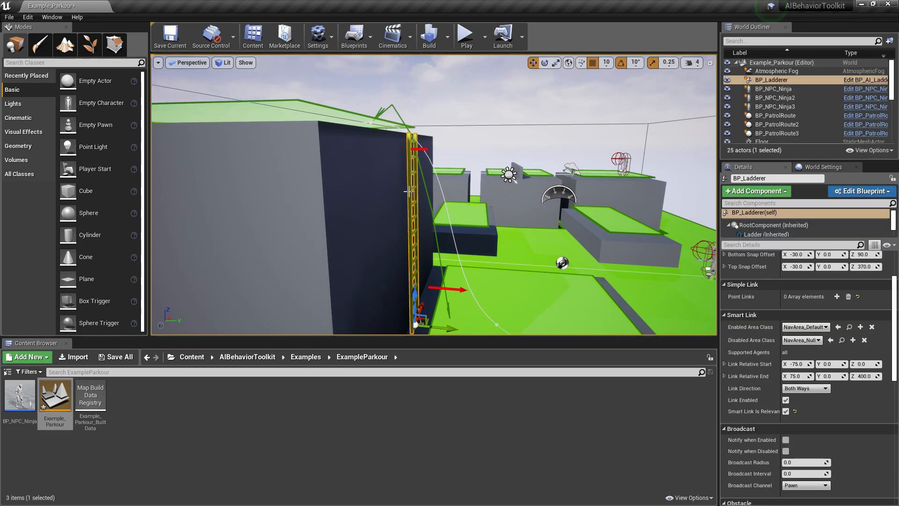
right_click_drag(410, 200, 409, 201)
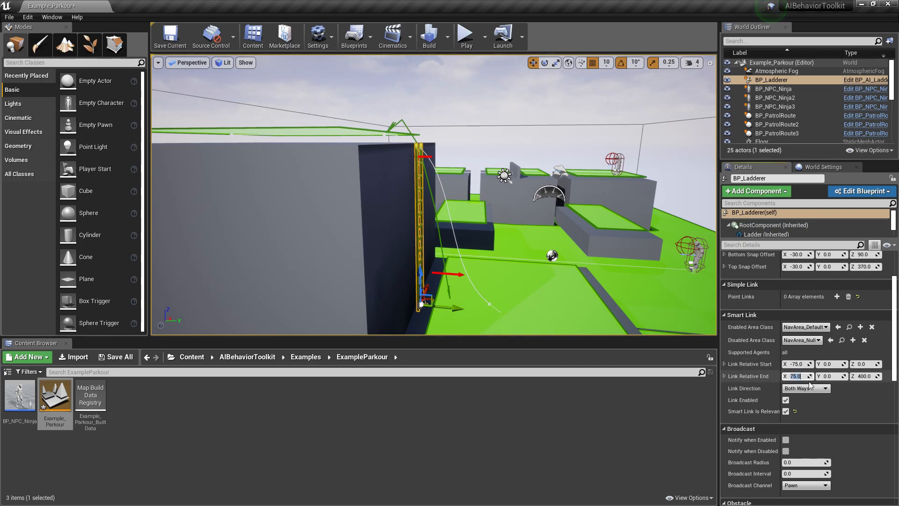
type("200")
Step: Set the smart link's Relative End X to 200 and Relative Start X to -300
key("Return")
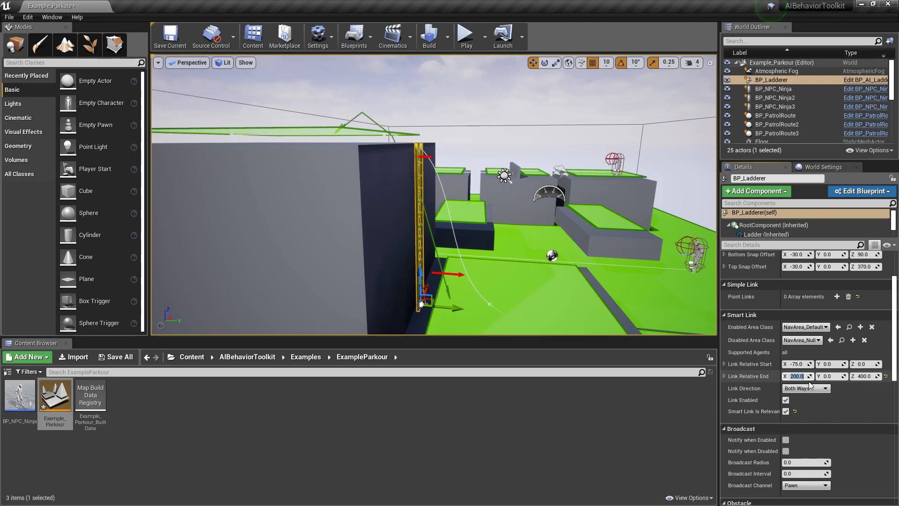
left_click(799, 365)
type("-150")
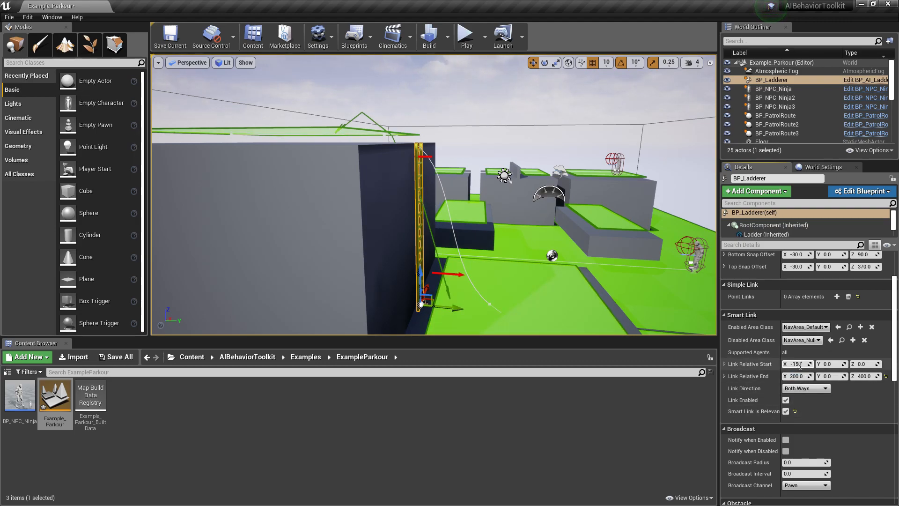
key("Return")
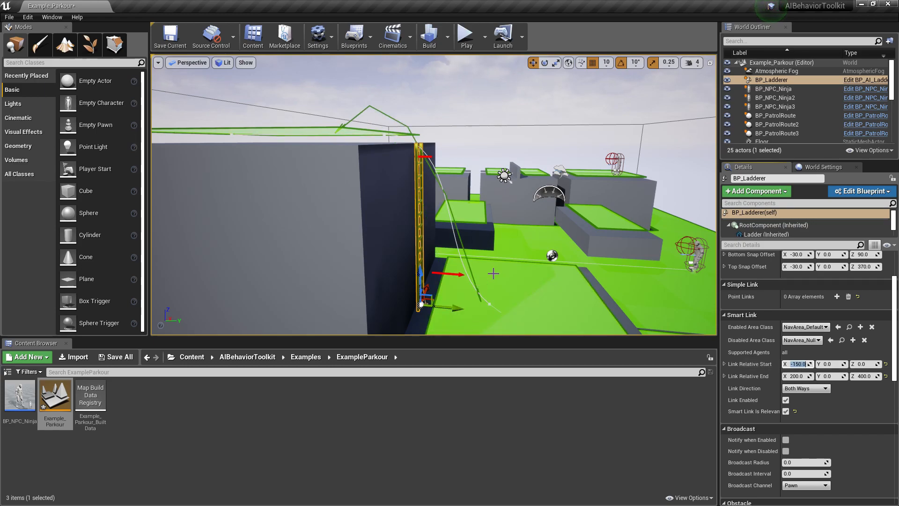
mouse_move(384, 92)
right_mouse_down()
mouse_move(330, 174)
mouse_move(457, 243)
right_mouse_up()
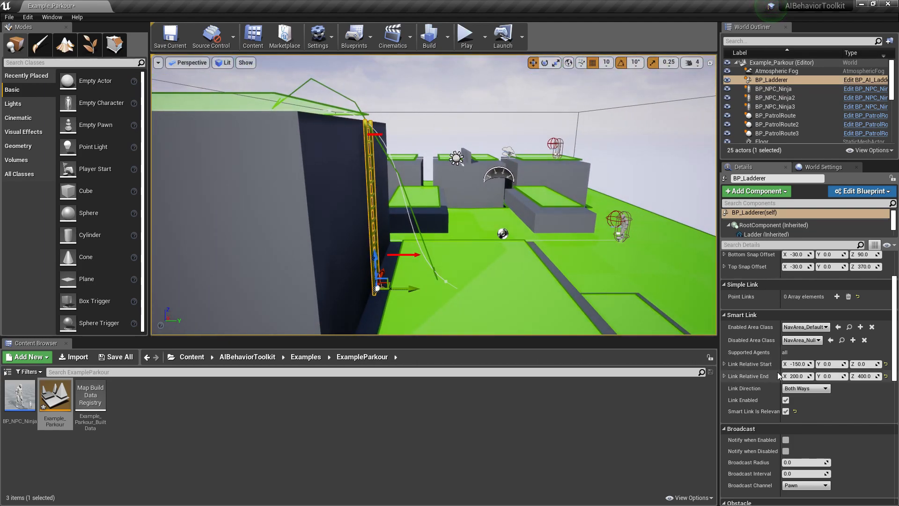
type("00")
key("Return")
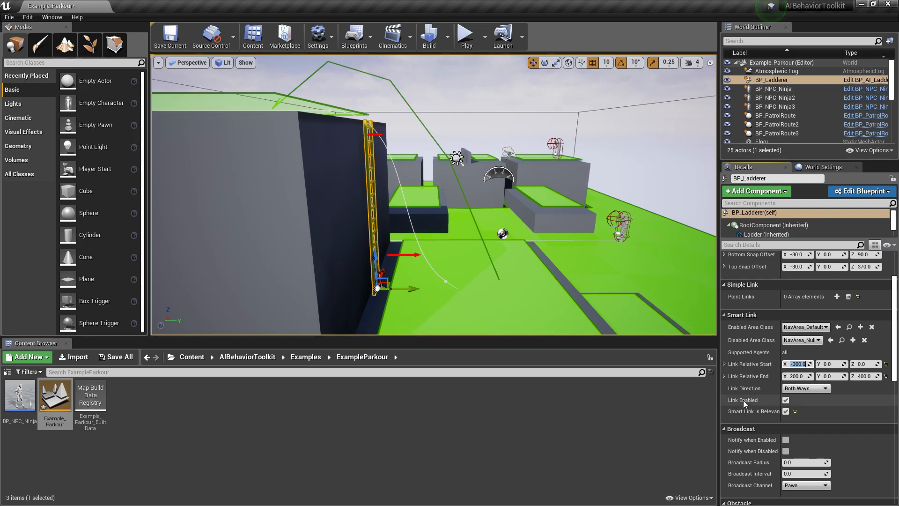
Step: Toggle Smart Link Is Relevant off and back on to refresh the link
left_click(786, 413)
left_click(787, 412)
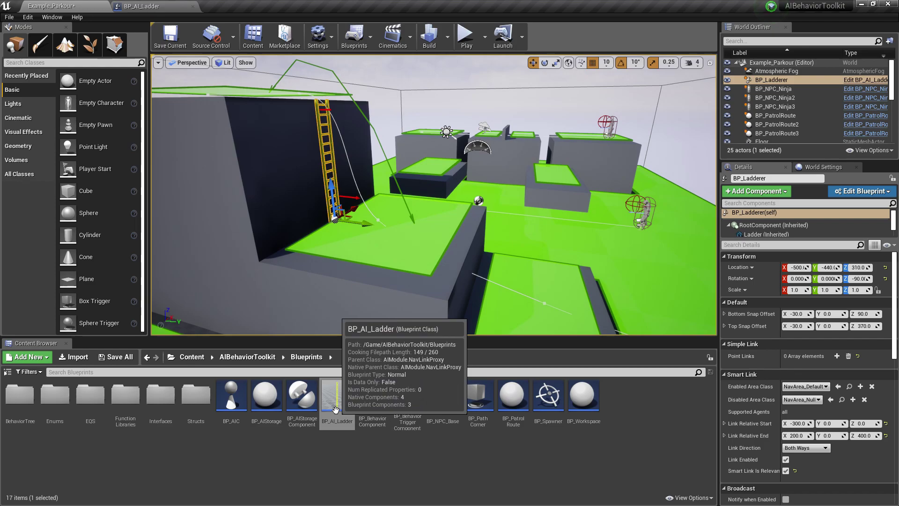
Step: Place a second AI ladder, rotate it a quarter turn and move it flush against the wall
left_click_drag(337, 397, 315, 233)
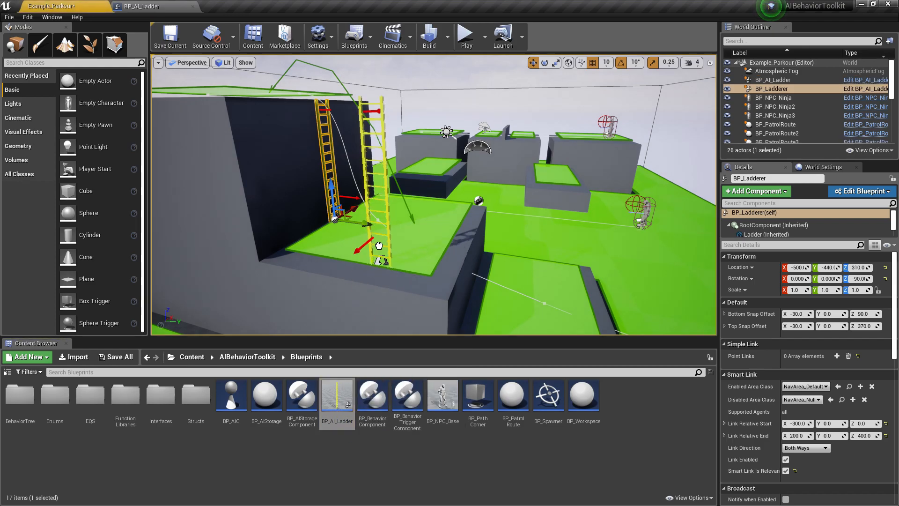
key("f")
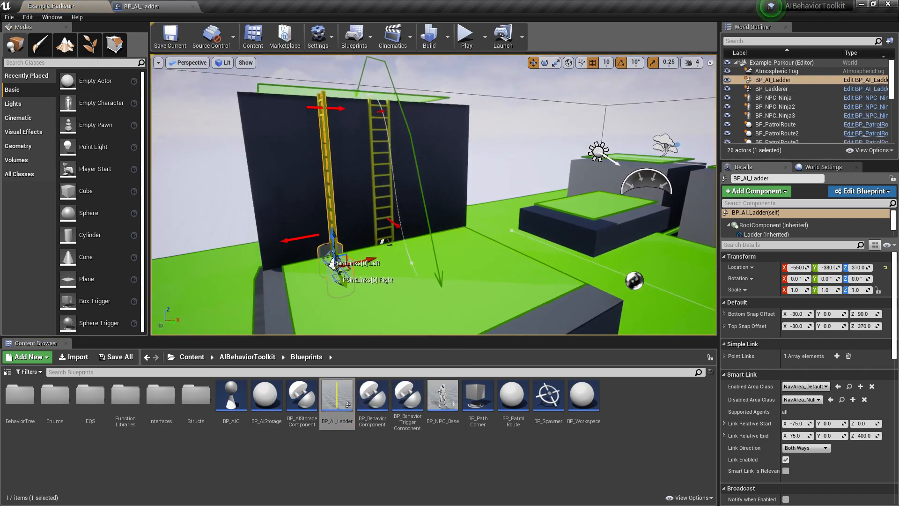
key("e")
left_click_drag(330, 277, 360, 257)
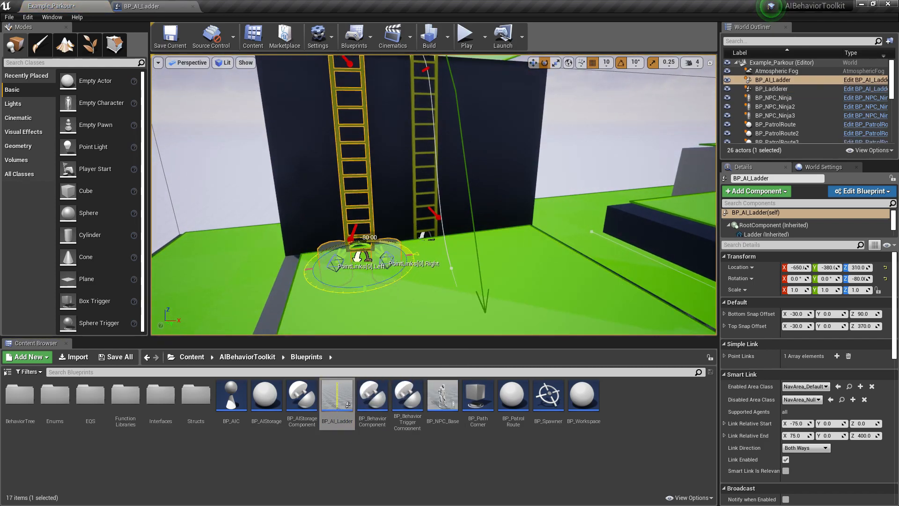
right_click_drag(423, 237, 415, 311)
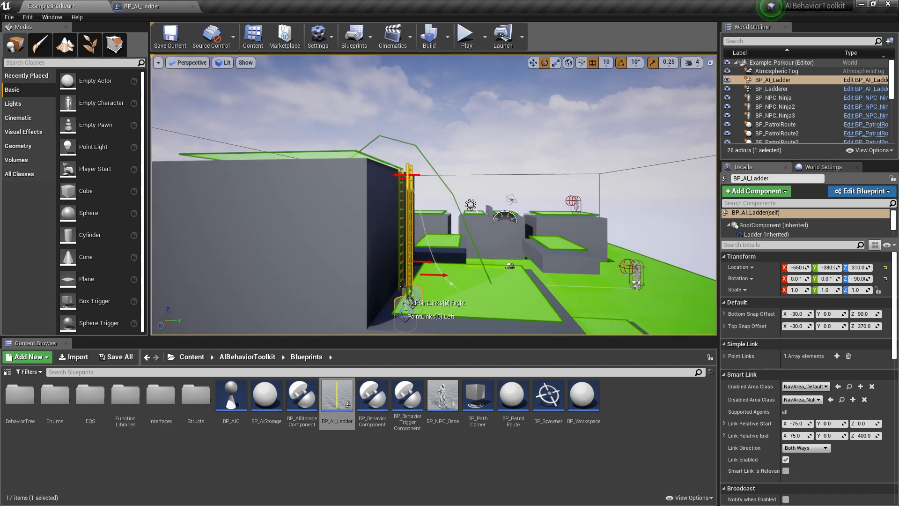
key("w")
left_click_drag(412, 312, 393, 309)
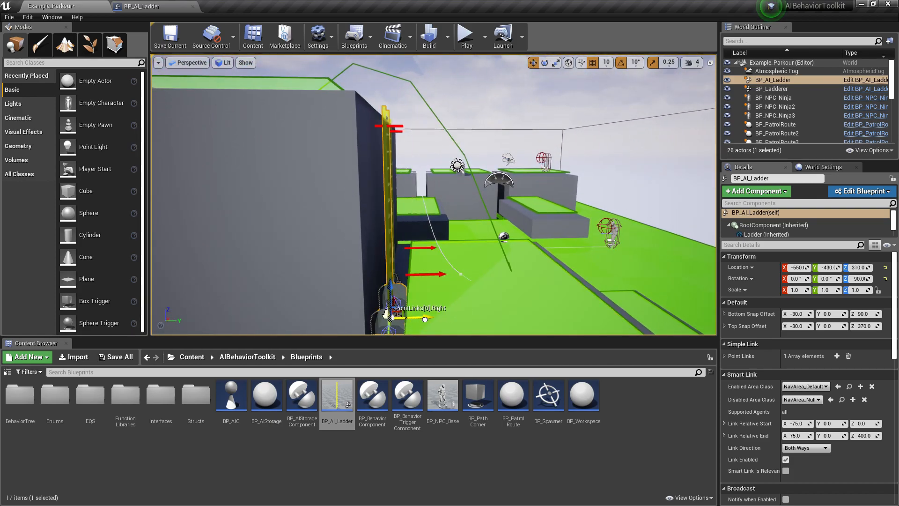
right_click_drag(399, 284, 414, 281)
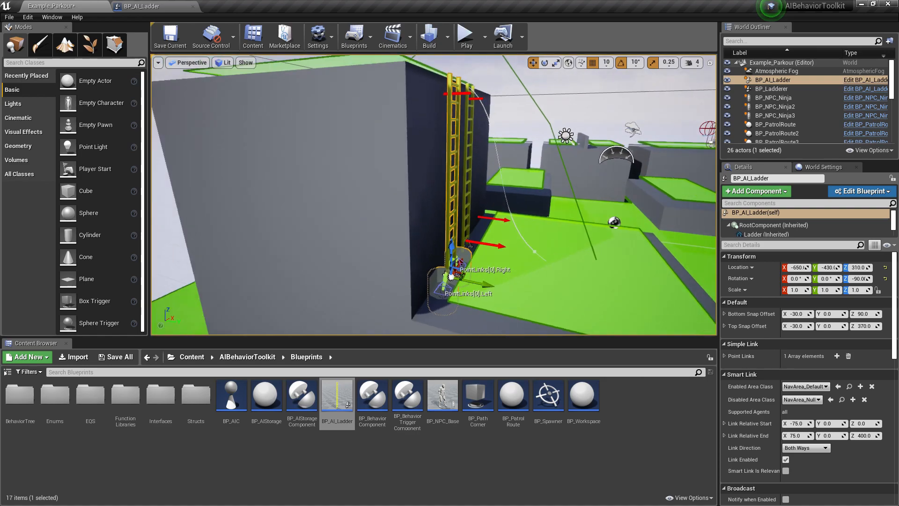
Step: Delete the ladder's simple Point Links entry and tick Smart Link Is Relevant
left_click(725, 356)
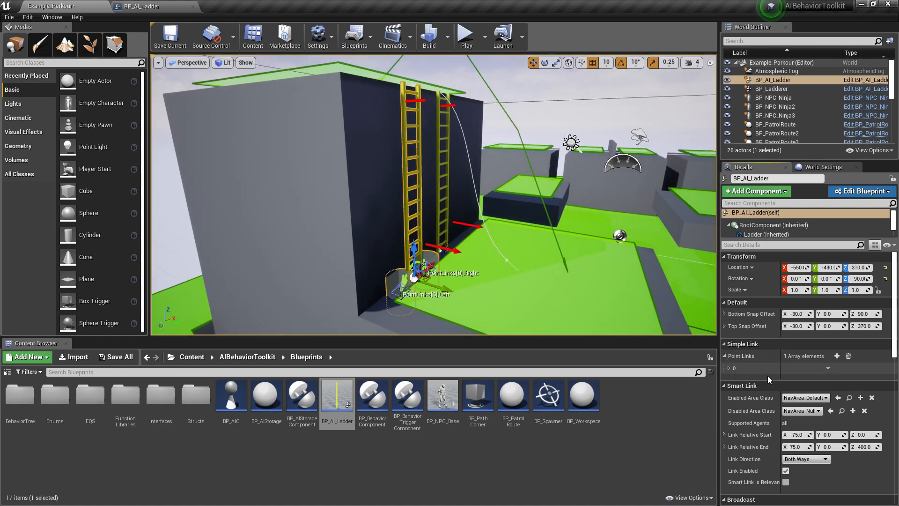
left_click(730, 367)
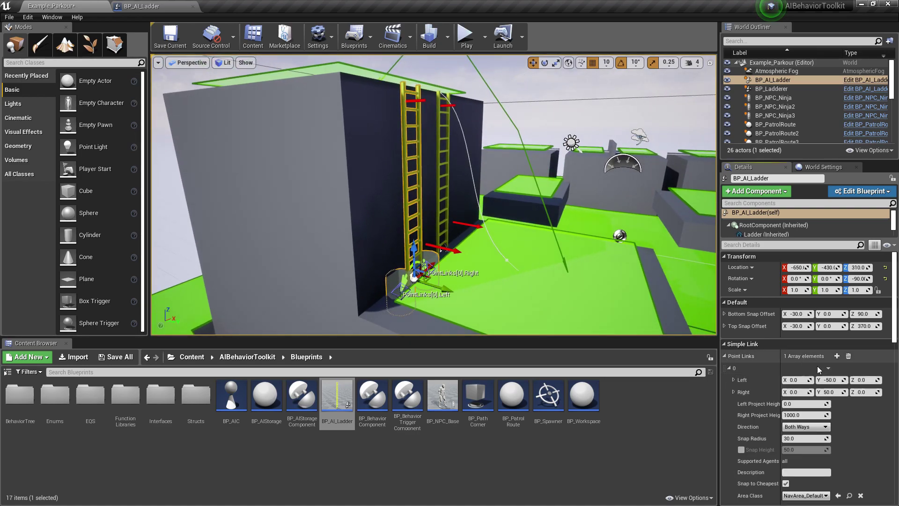
left_click(847, 356)
right_click_drag(419, 294, 469, 297)
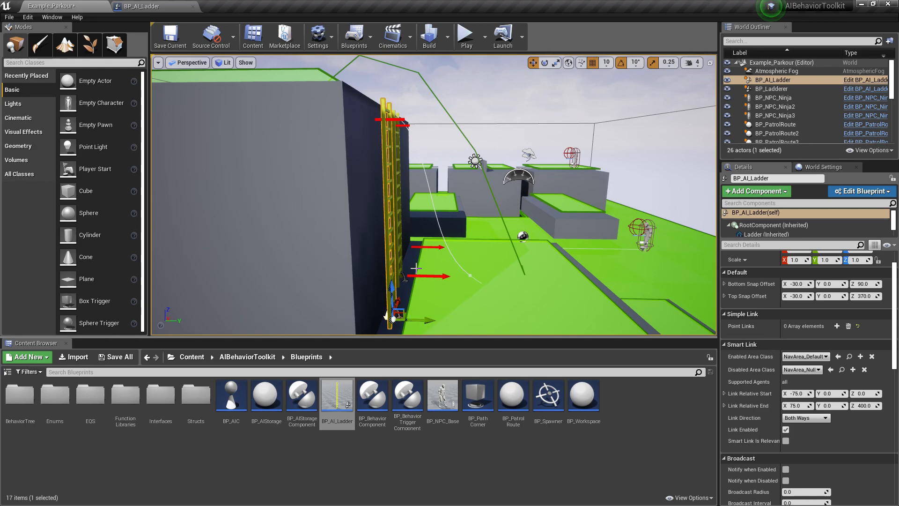
left_click(785, 441)
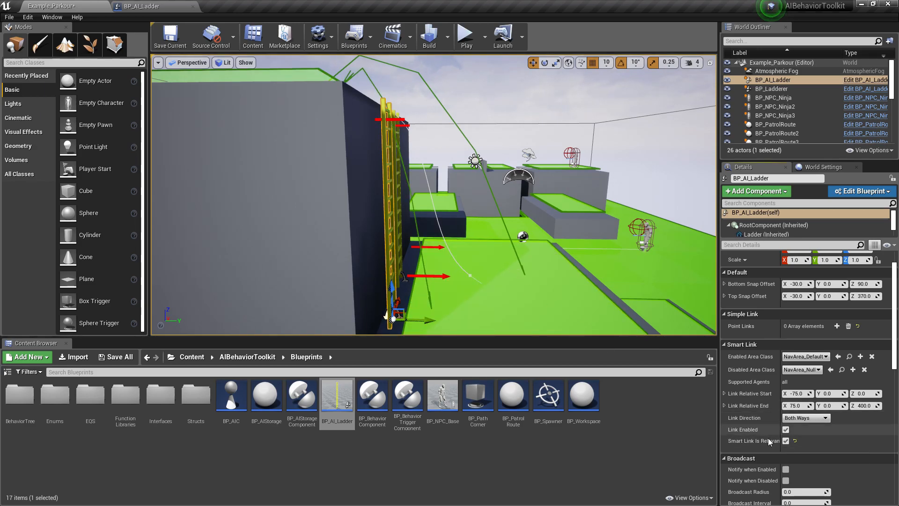
Step: In BP_AI_Ladder, add a Set Navigation Relevancy node from SmartLinkComp and cut both nodes
left_click(161, 5)
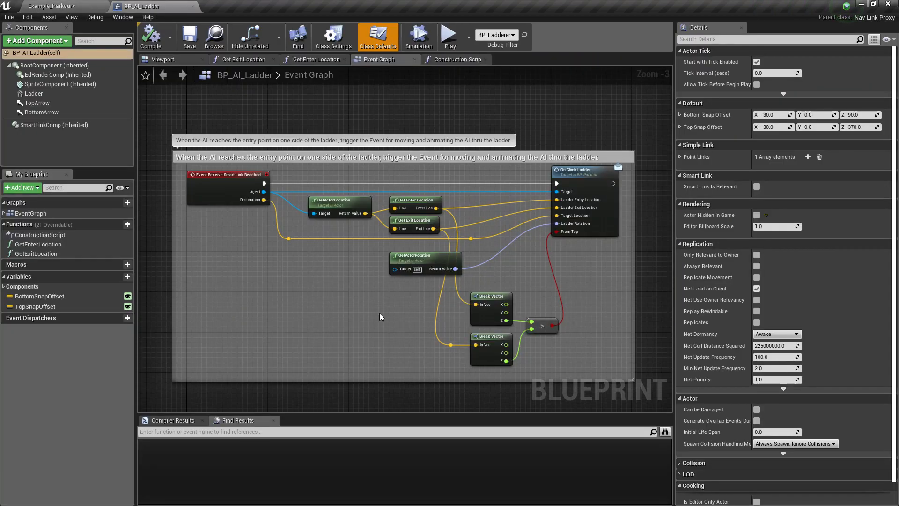
mouse_move(54, 125)
left_mouse_down()
mouse_move(341, 364)
mouse_move(393, 363)
left_mouse_up()
type("rele")
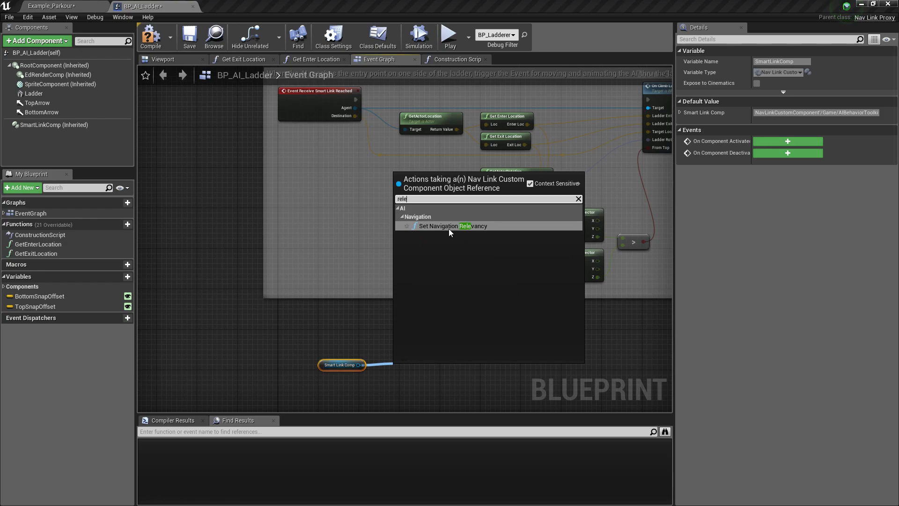
left_click(448, 226)
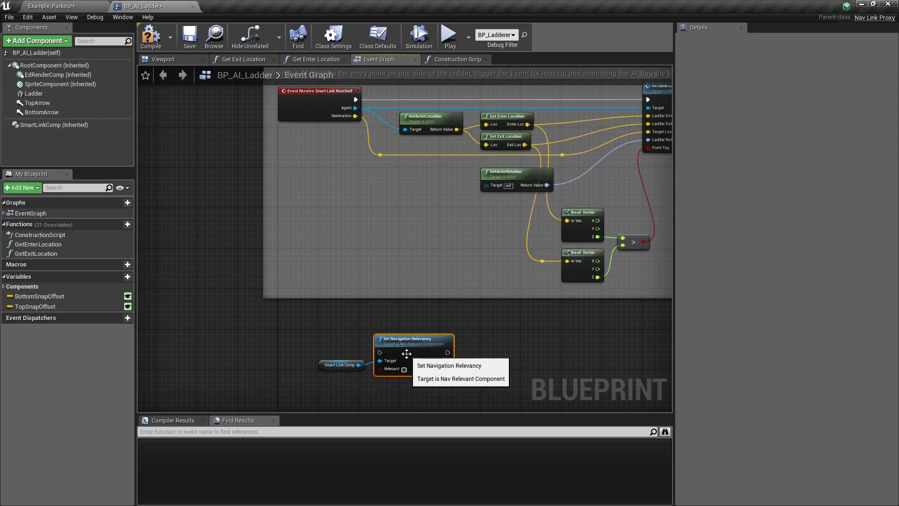
left_click_drag(406, 354, 412, 359)
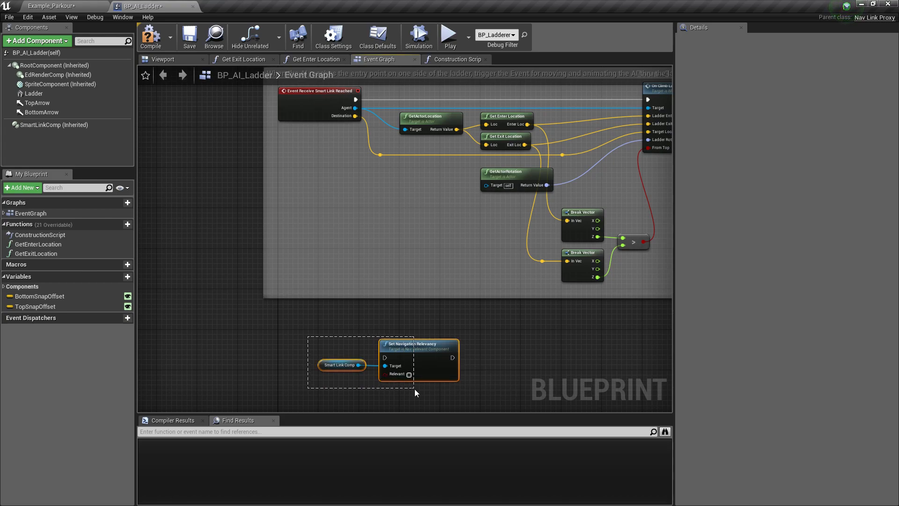
left_click_drag(315, 341, 415, 393)
key("Delete")
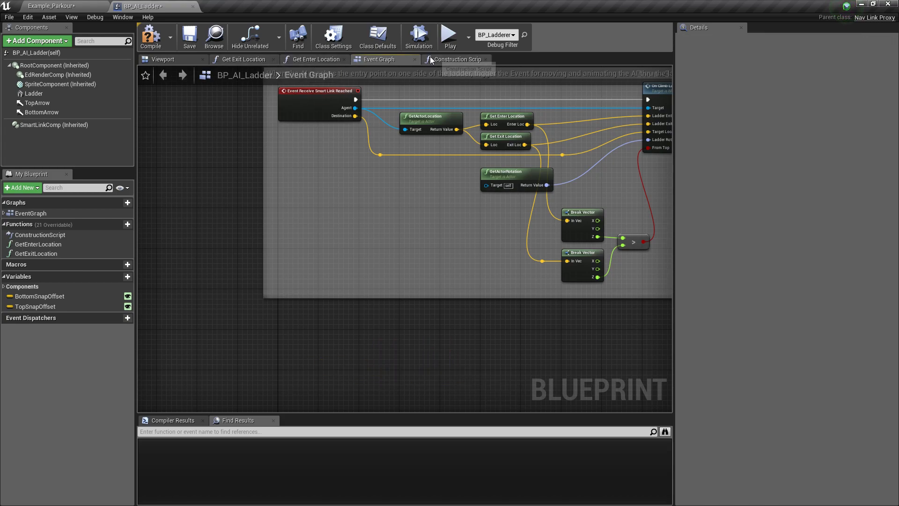
Step: Paste the nodes into the Construction Script after SetRelativeLocation, compile, then delete them
left_click(433, 60)
key("ctrl+z")
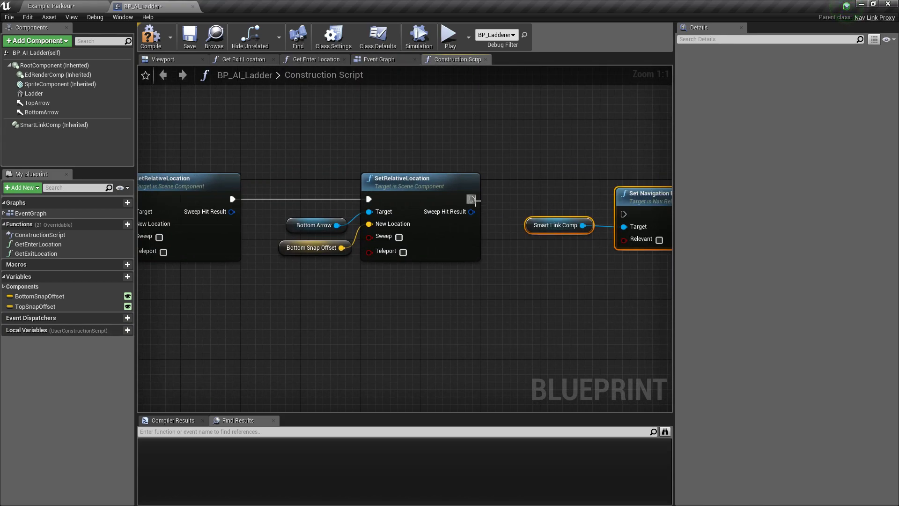
mouse_move(472, 199)
left_mouse_down()
mouse_move(623, 214)
mouse_move(627, 184)
left_mouse_up()
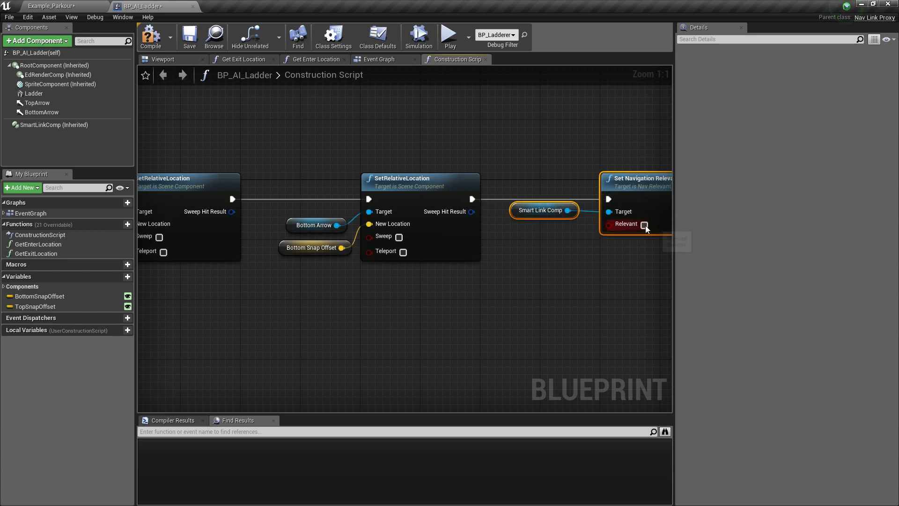
left_click(150, 38)
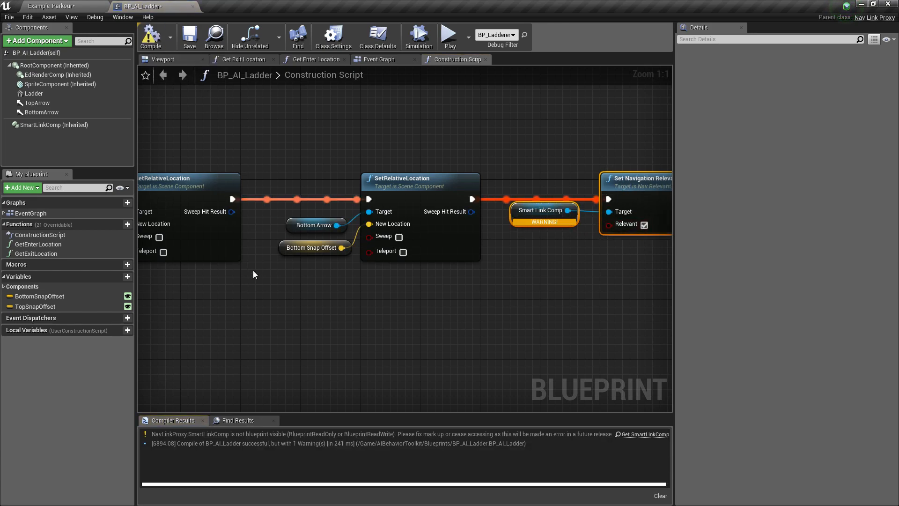
right_click_drag(254, 270, 149, 256)
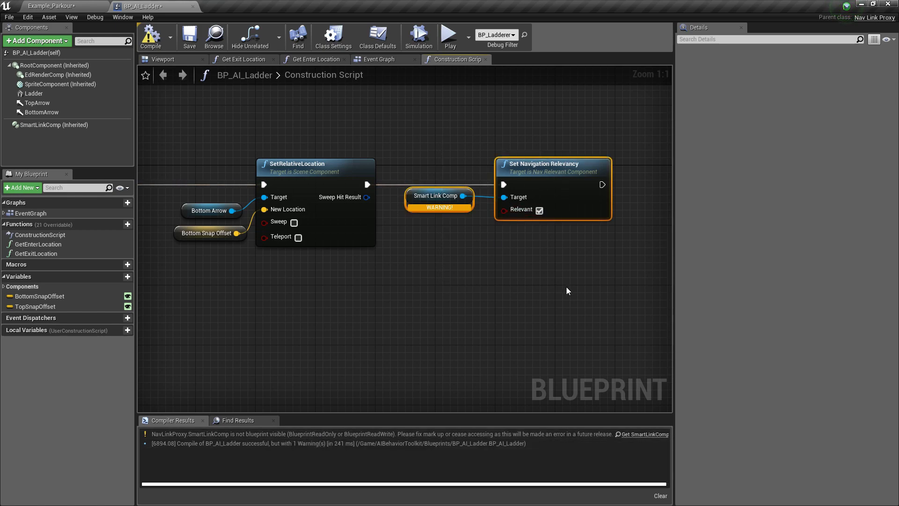
key("Delete")
Step: Recompile the Blueprint, return to Example_Parkour and toggle Smart Link Is Relevant off and on
left_click(152, 42)
left_click(49, 5)
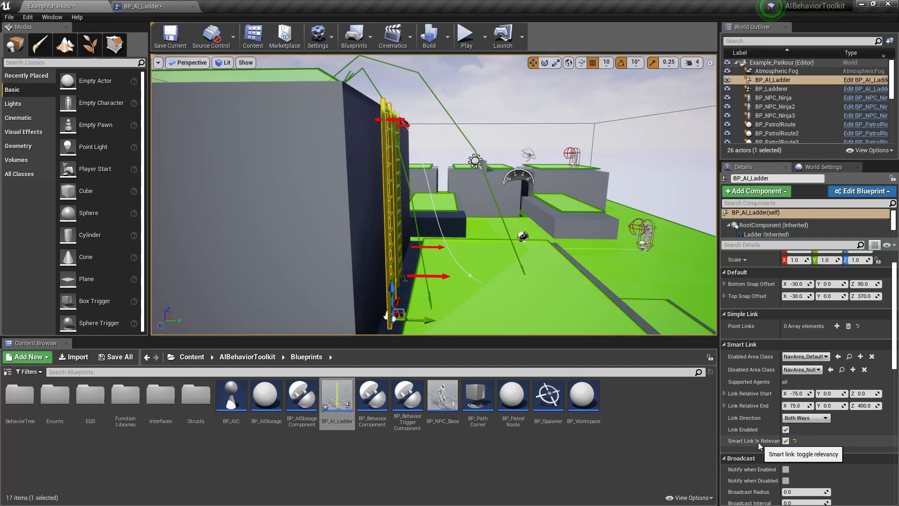
left_click(785, 440)
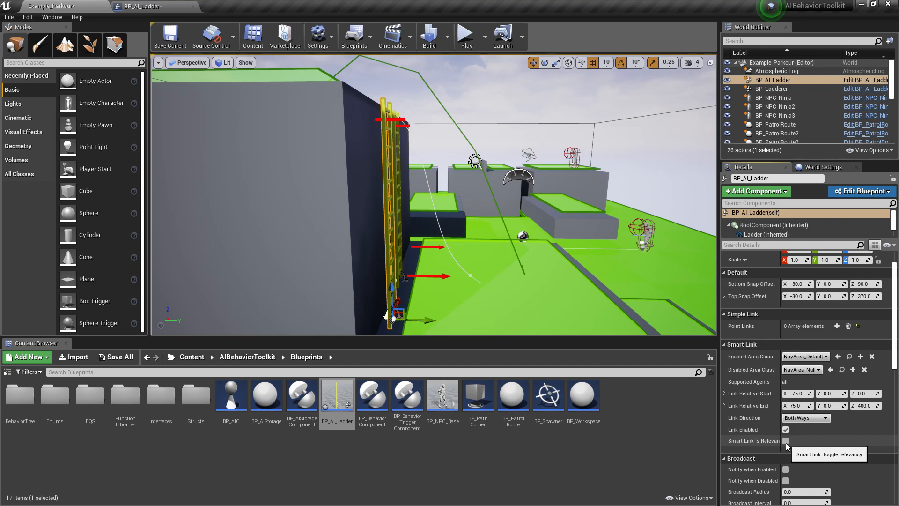
left_click(786, 441)
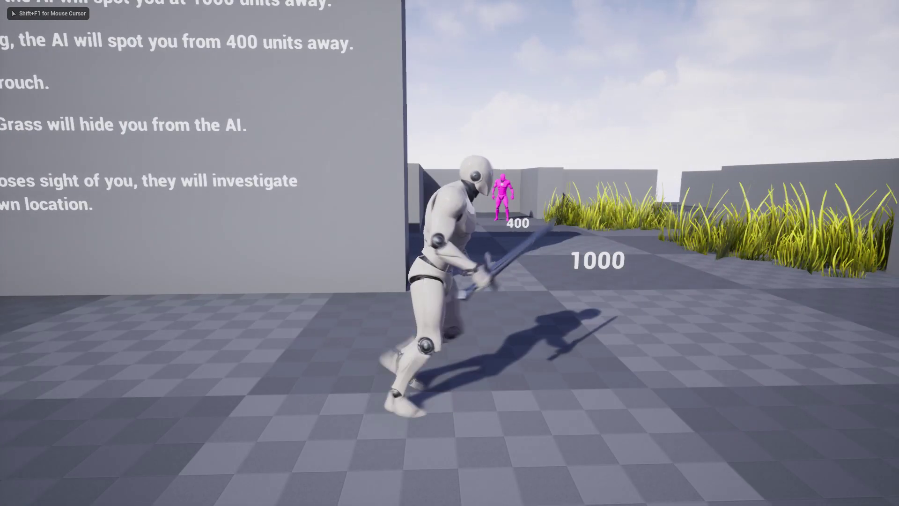
Step: Run the character to the pink AI, strike it with the sword, then stop the play session
key("w")
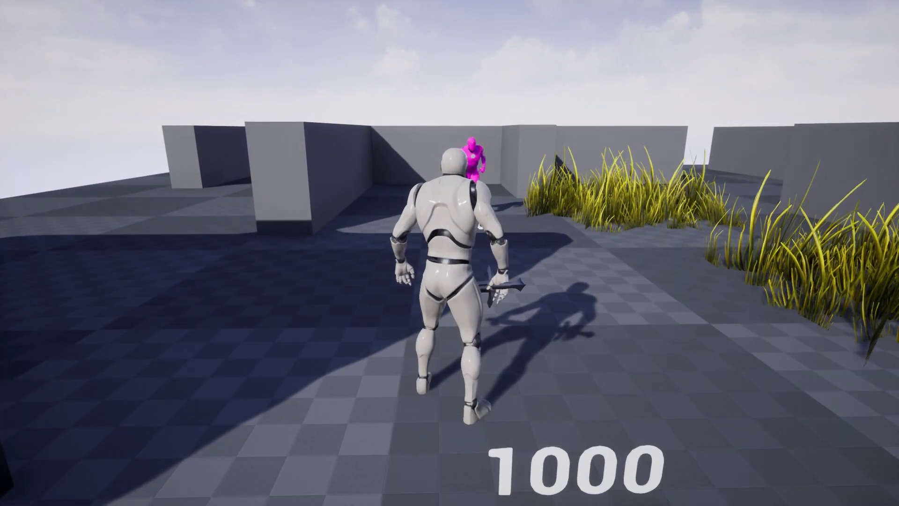
key("s")
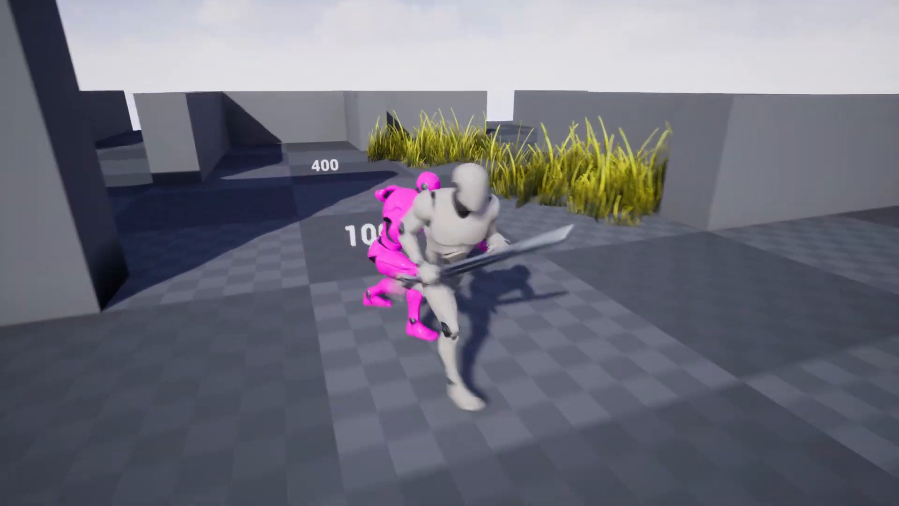
key("a")
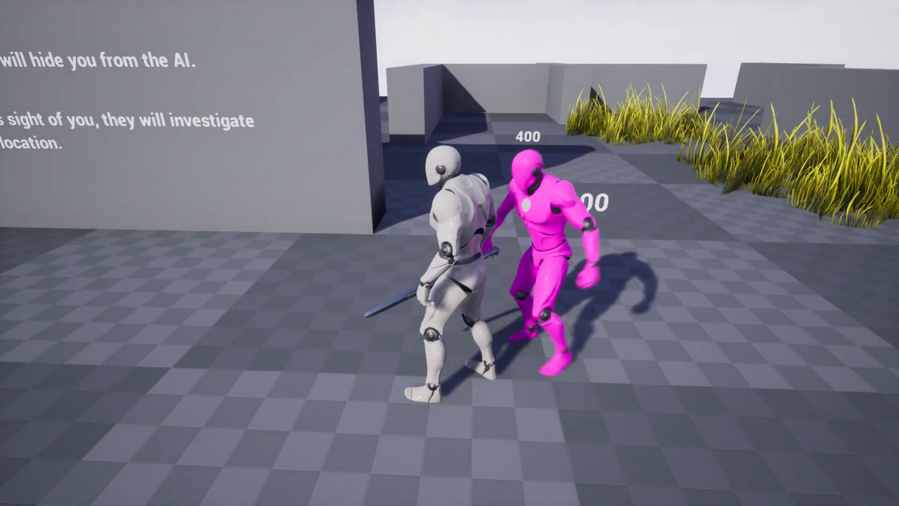
key("Escape")
scroll(502, 211, "down", 3)
Step: Dismiss the cube's context menu and restore the full editor layout with F11
right_click(502, 174)
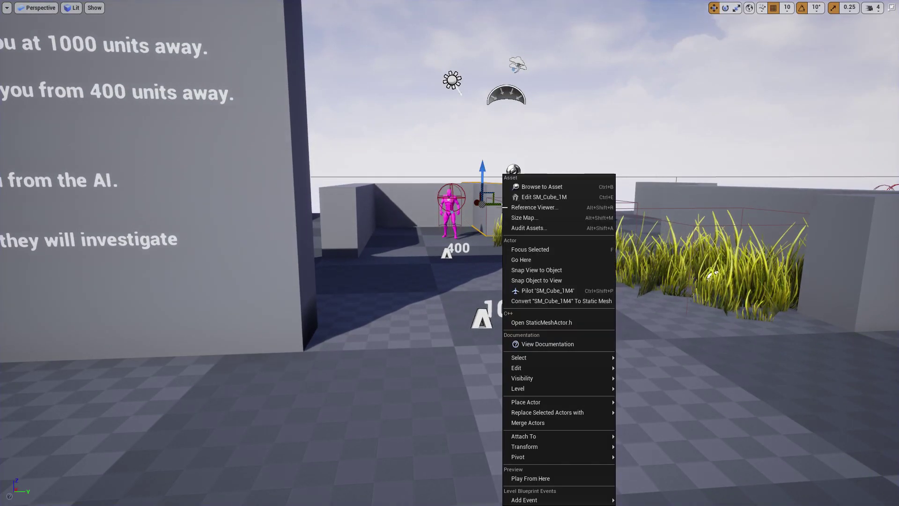
left_click(498, 146)
key("F11")
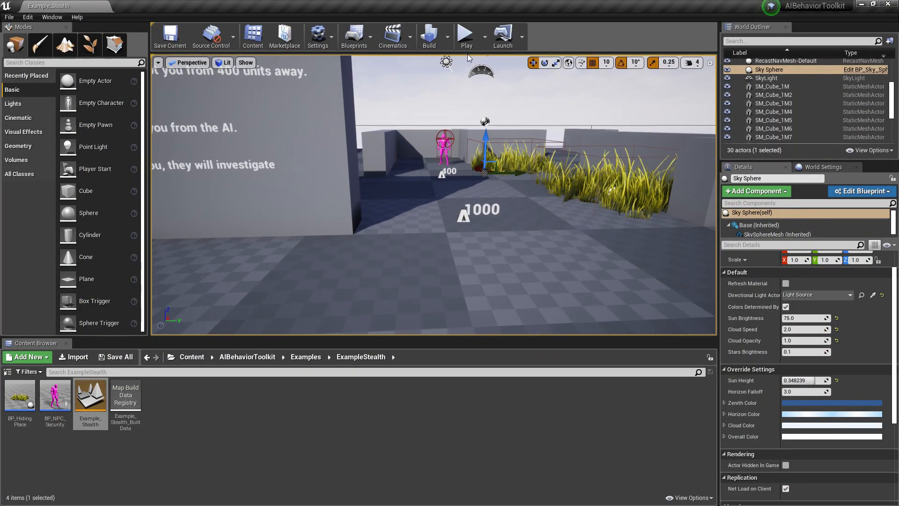
left_click(466, 39)
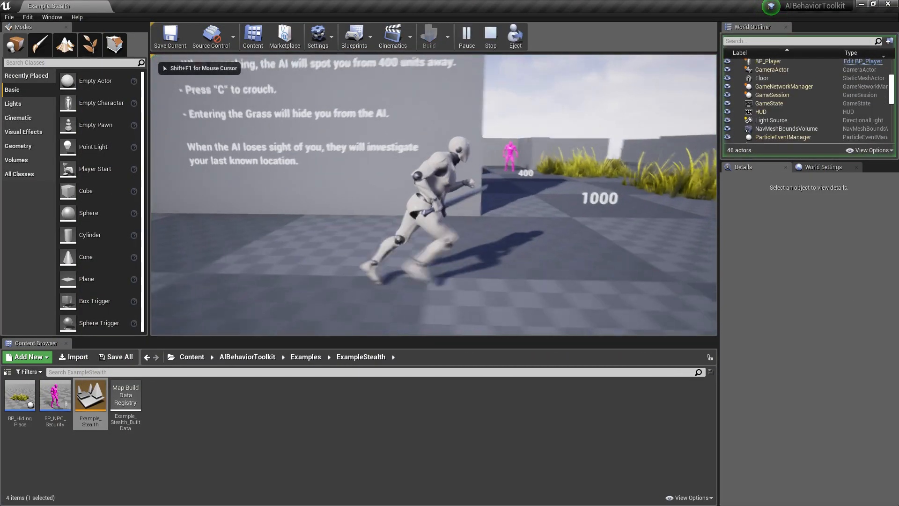
key("c")
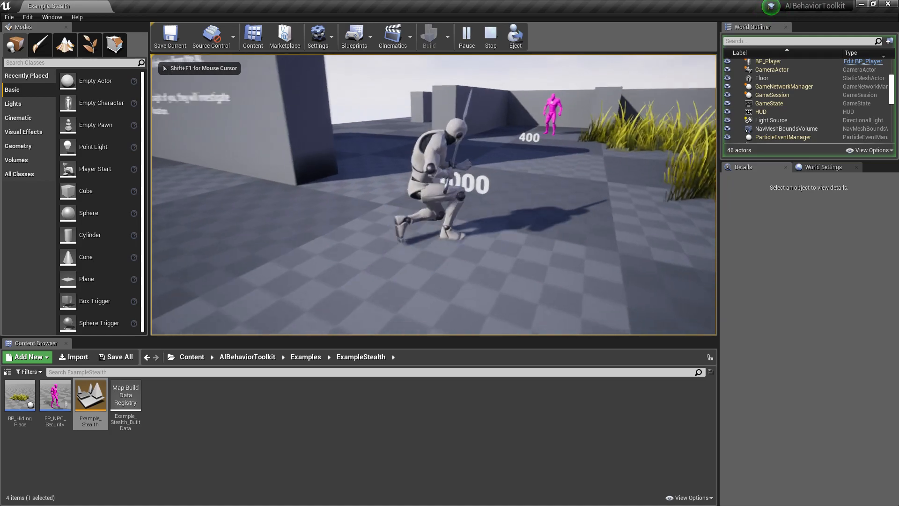
key("c")
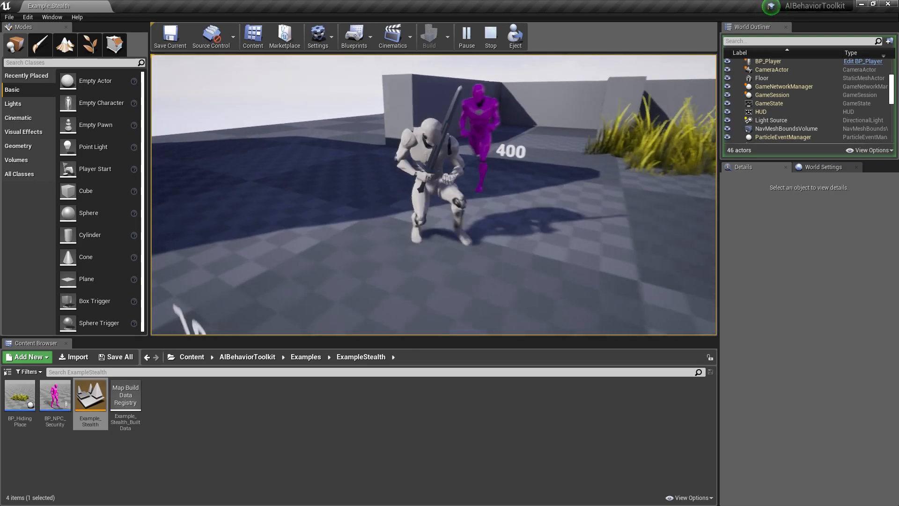
key("Escape")
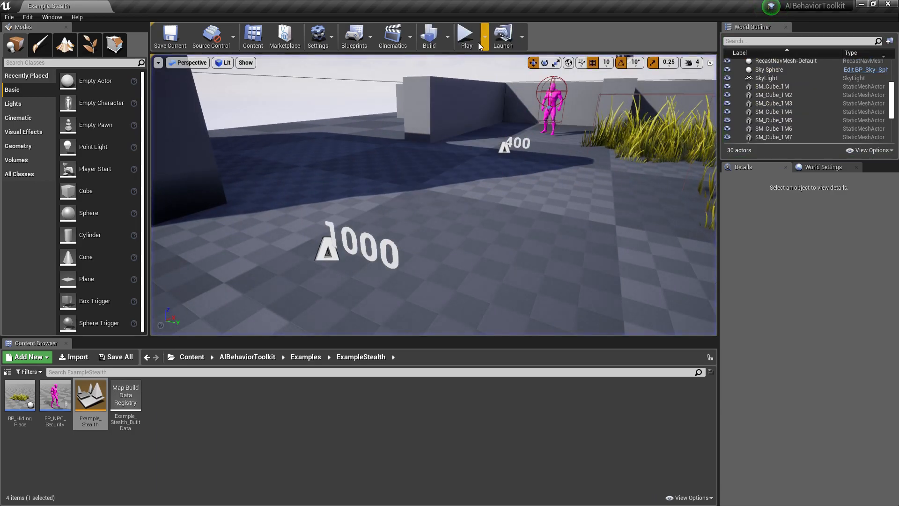
Step: Play the stealth level, crouch and stand near the grass, then exit back to the editor
left_click(466, 35)
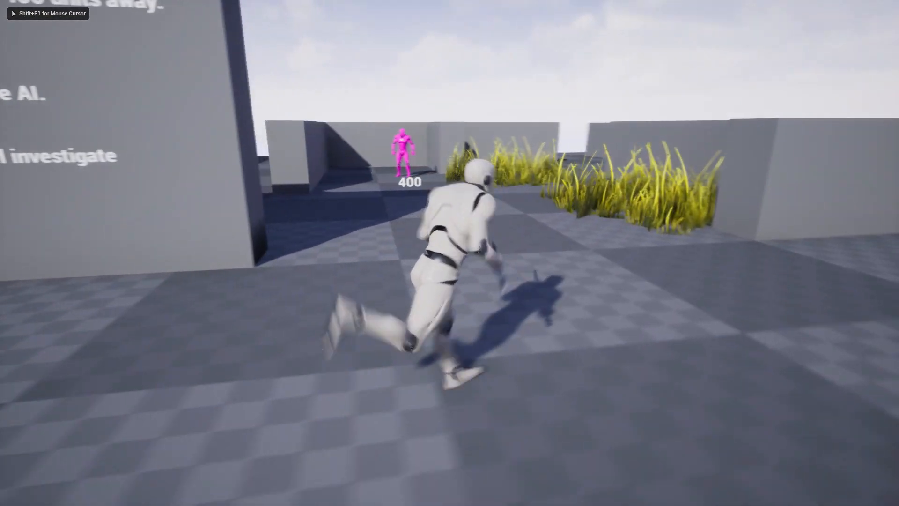
key("c")
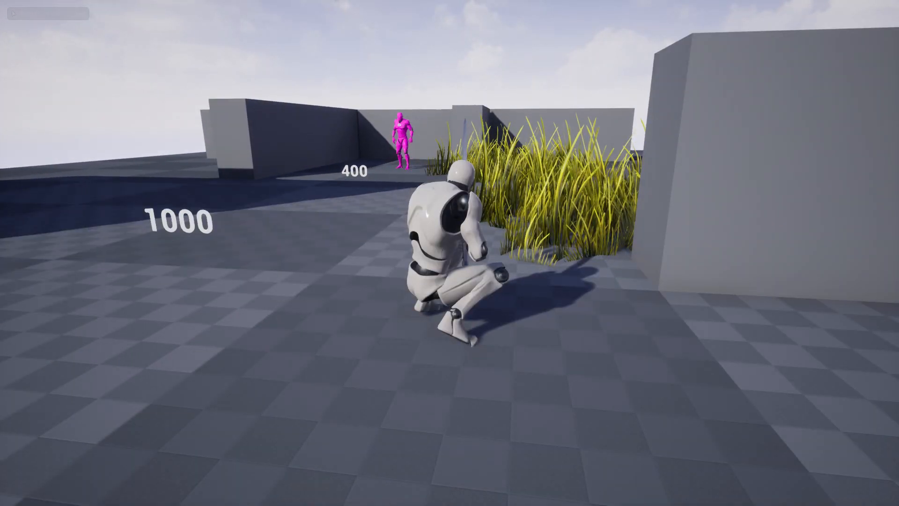
key("c")
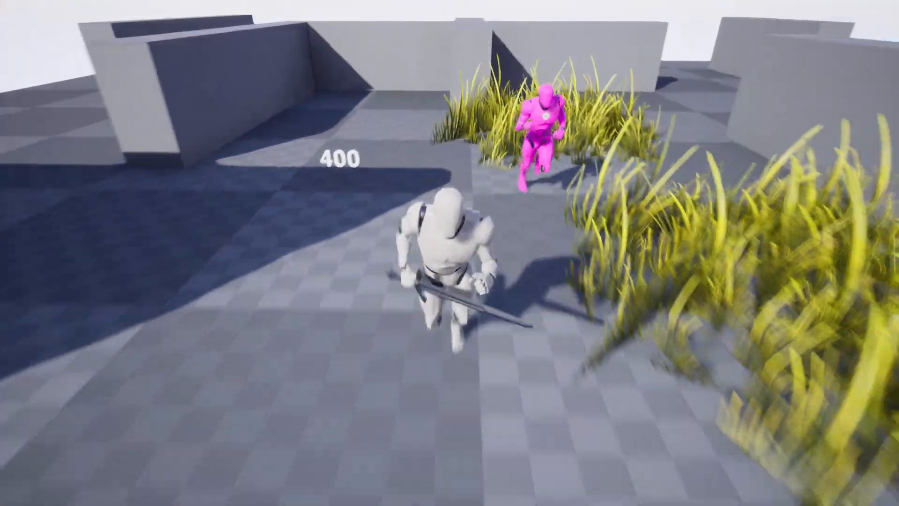
key("Escape")
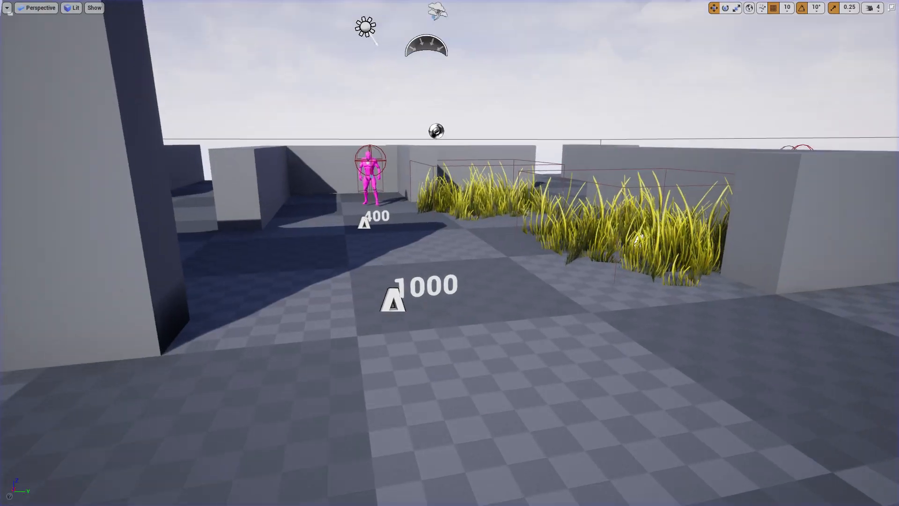
key("F11")
Step: Play again and run the character past the markers into the grass patches
left_click(467, 34)
key("w")
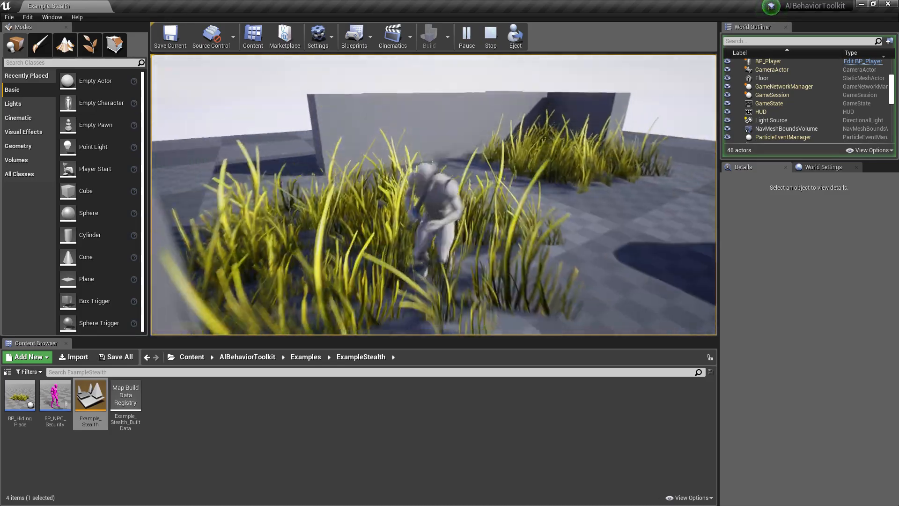
Step: Stop play and open the BP_HidingPlace blueprint from the Content Browser
key("Escape")
left_click(16, 399)
double_click(16, 399)
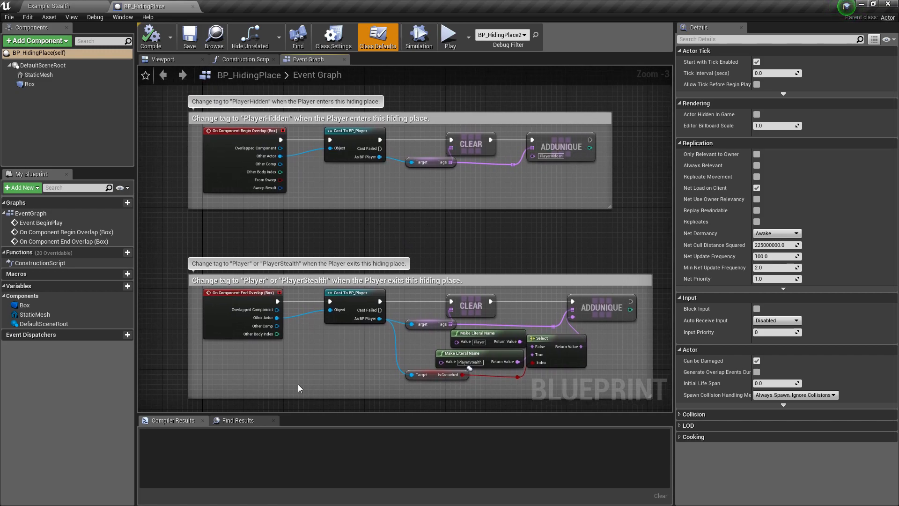
Step: Return to the Example_Stealth level, deselect the grass actor, and revisit the BP_HidingPlace blueprint
left_click(48, 5)
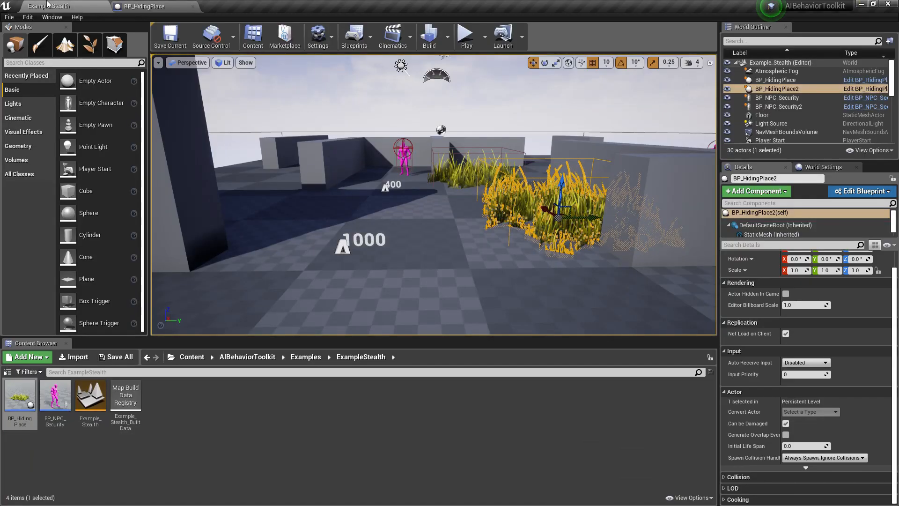
left_click(501, 117)
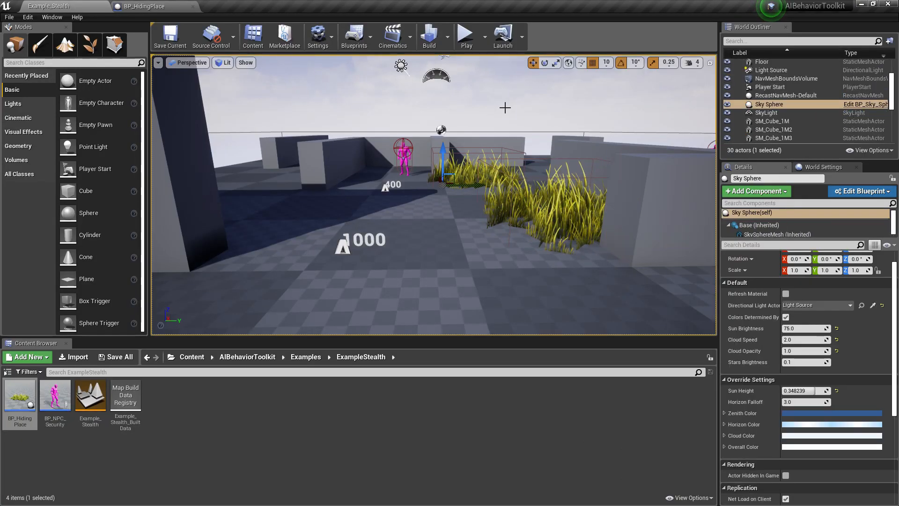
left_click(152, 6)
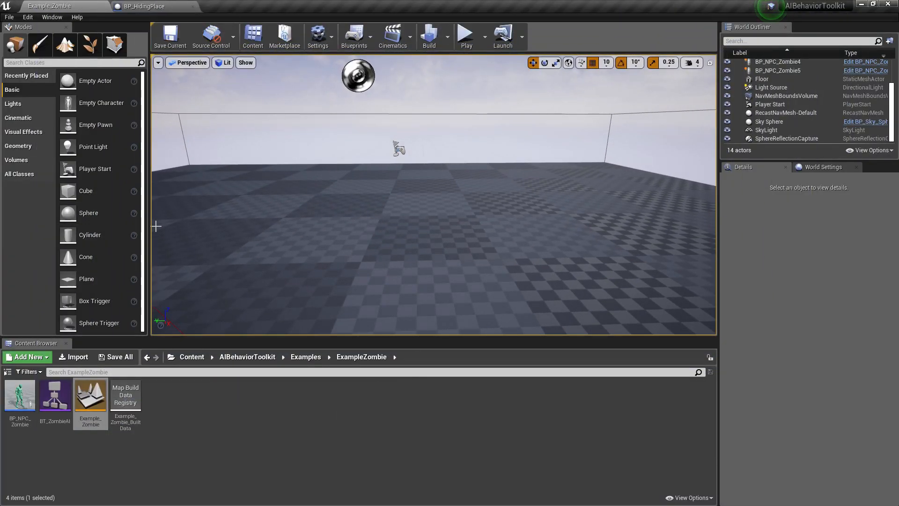
Step: Select a zombie and inspect the AttackMelee service inside the BT_ZombieAI behavior tree
left_click(357, 202)
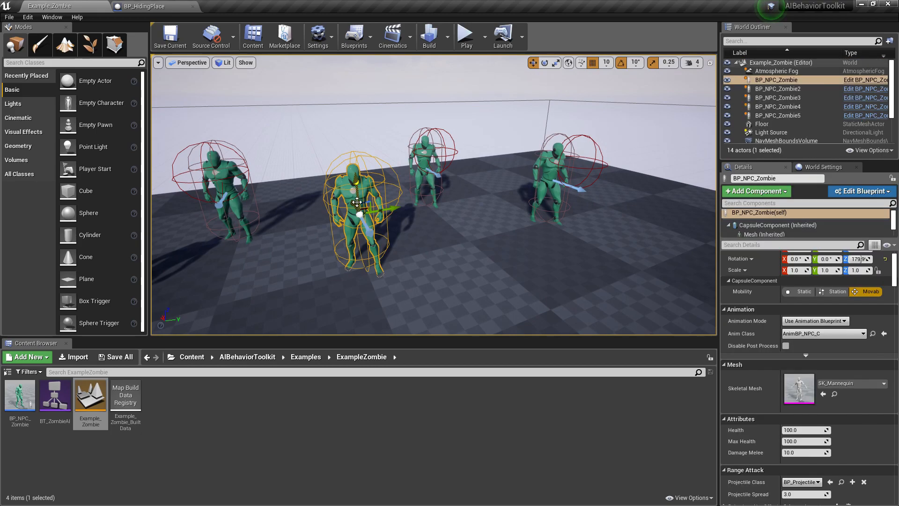
double_click(55, 410)
right_click_drag(239, 299, 275, 294)
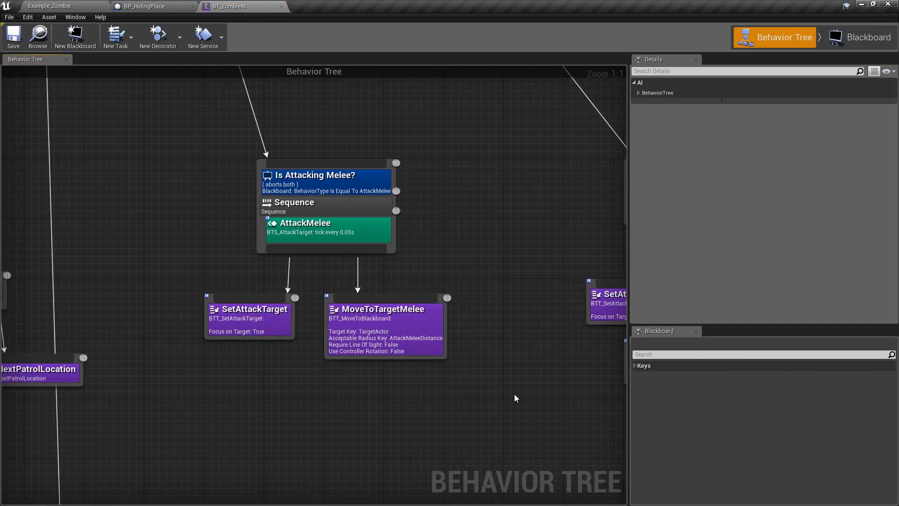
left_click(324, 240)
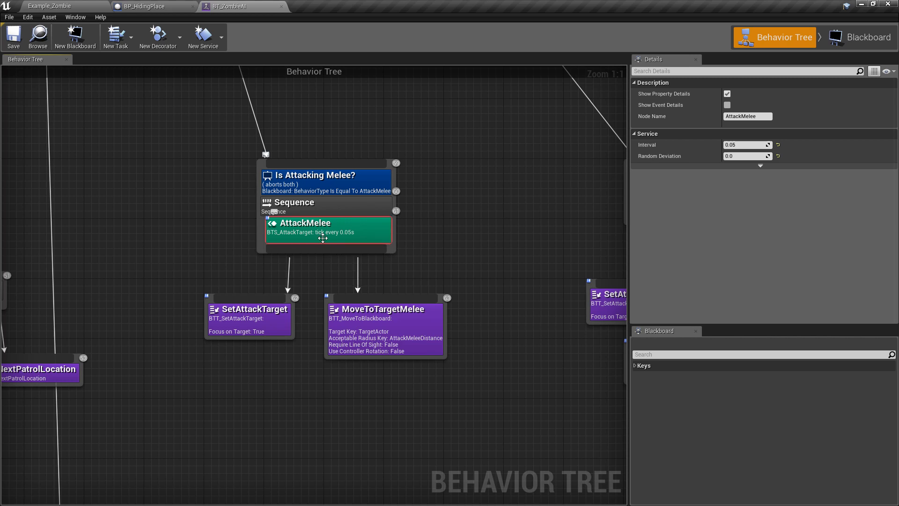
Step: Clear the node selection in the behavior tree graph
left_click(324, 275)
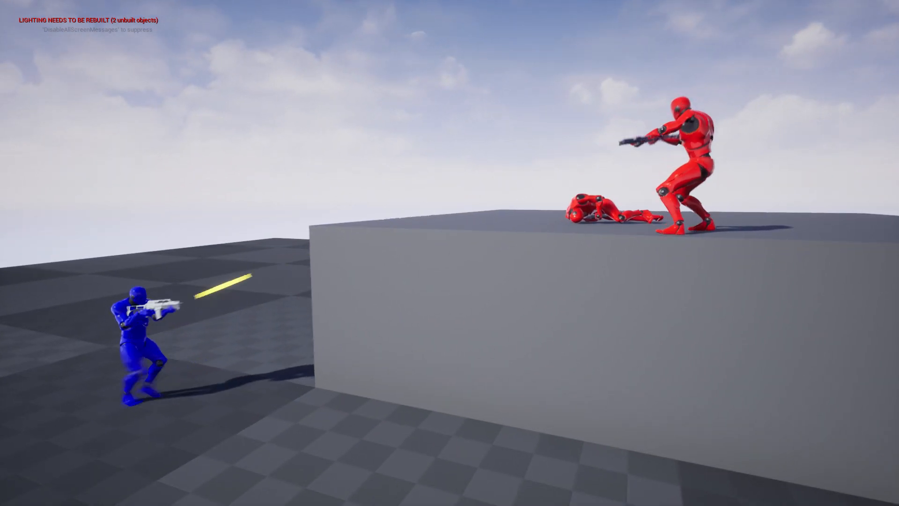
mouse_move(708, 232)
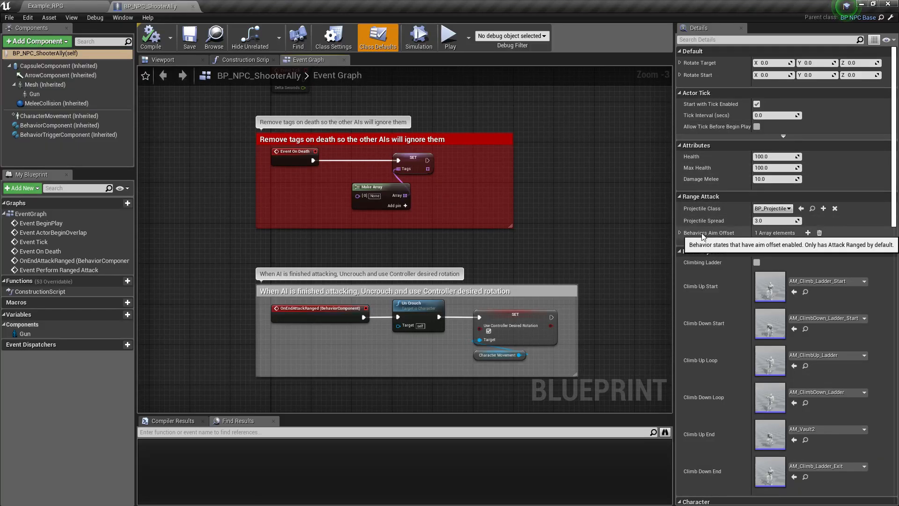
Step: Add AttackMelee and Seek to the Behaviors Aim Offset list alongside AttackRanged
left_click(680, 232)
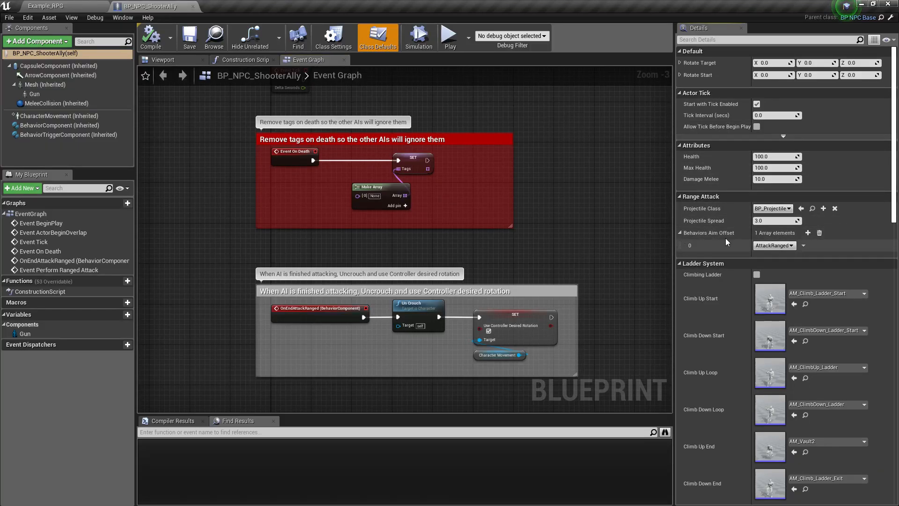
left_click(808, 233)
left_click(775, 257)
left_click(780, 296)
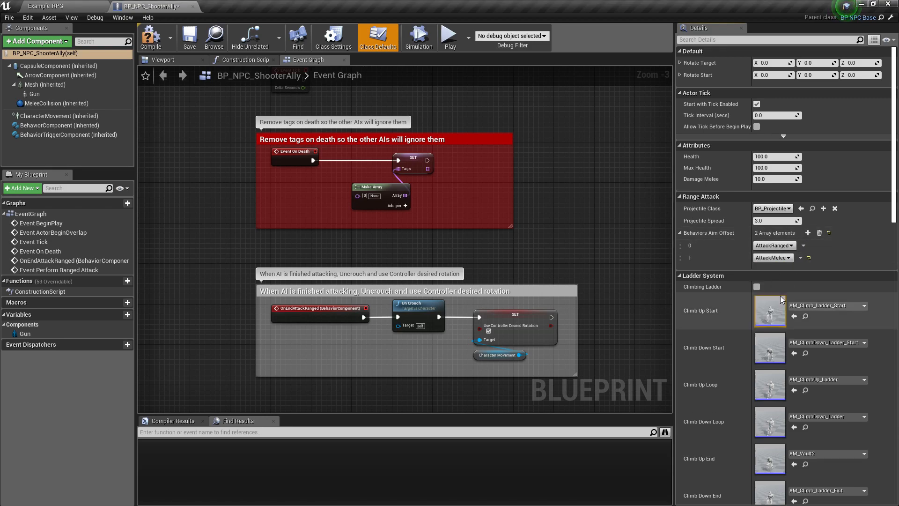
left_click(808, 232)
left_click(772, 270)
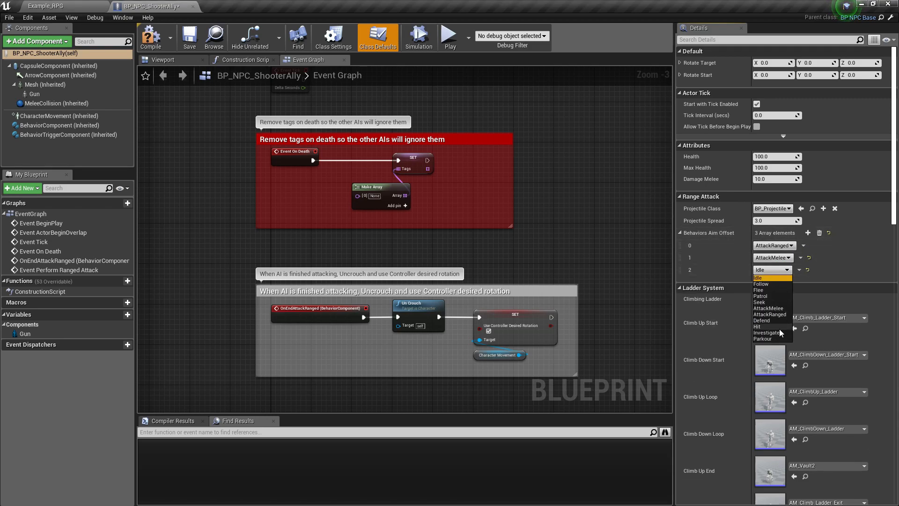
left_click(766, 301)
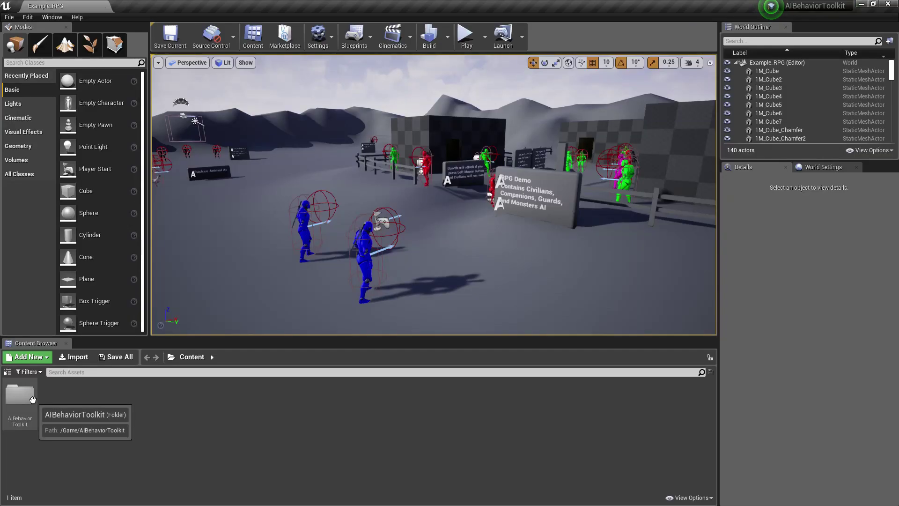
Step: Browse into the AIBehaviorToolkit Blueprints folder in the Content Browser
double_click(20, 393)
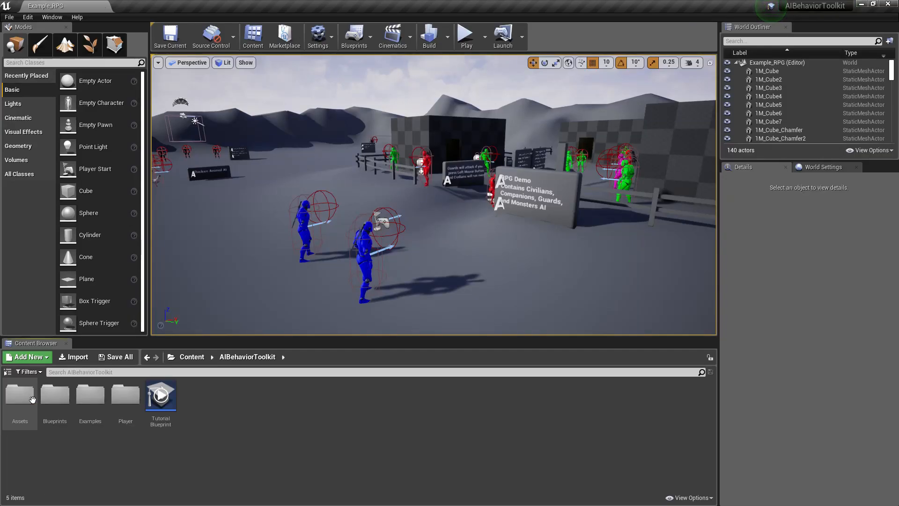
double_click(56, 397)
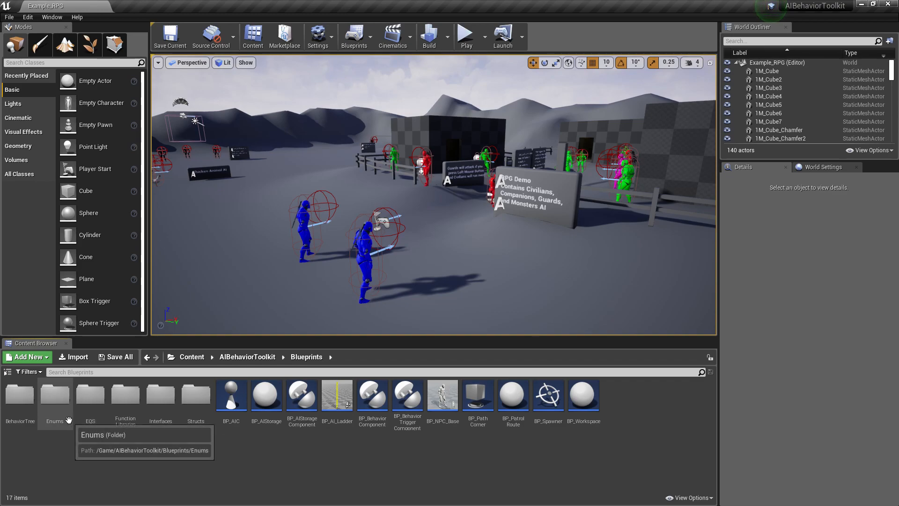